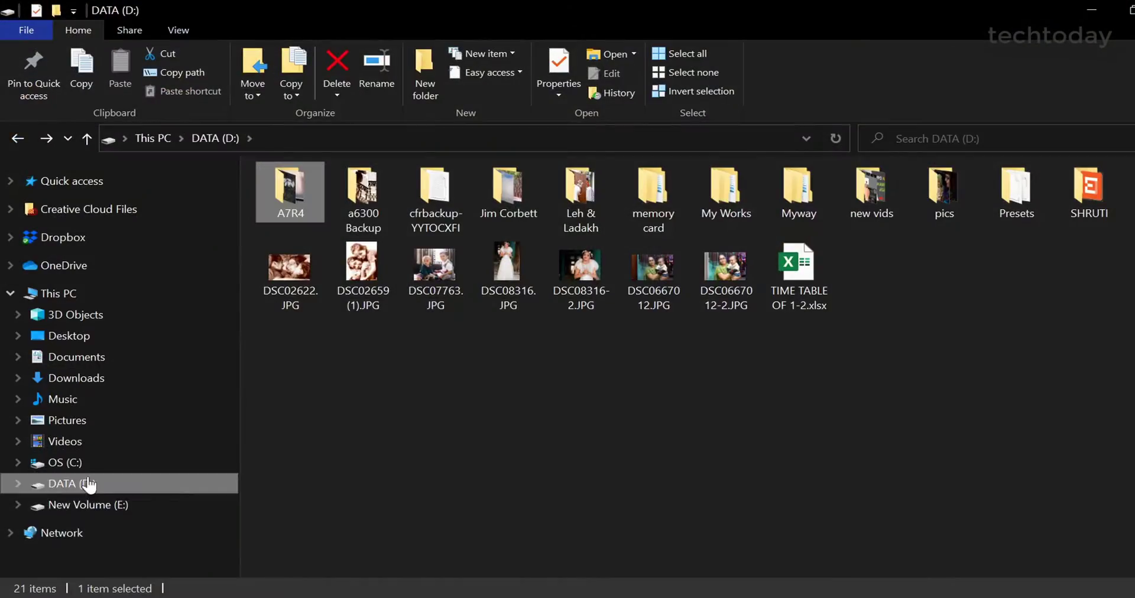
Step: Open Presentation231.pptx from the temp folder on drive D and browse through its slides
left_click(72, 491)
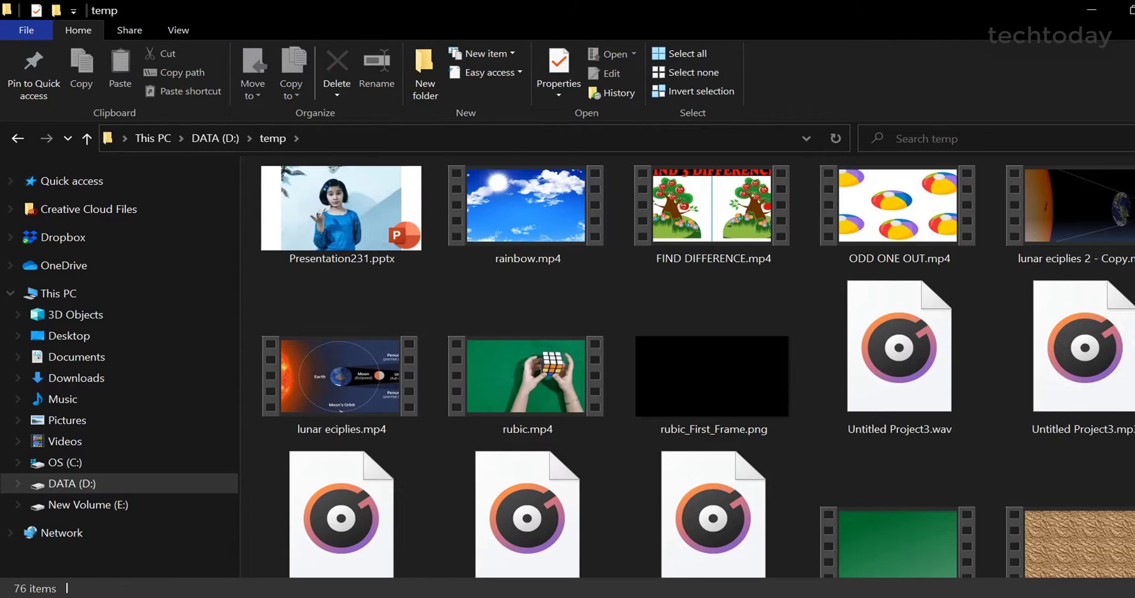
double_click(359, 229)
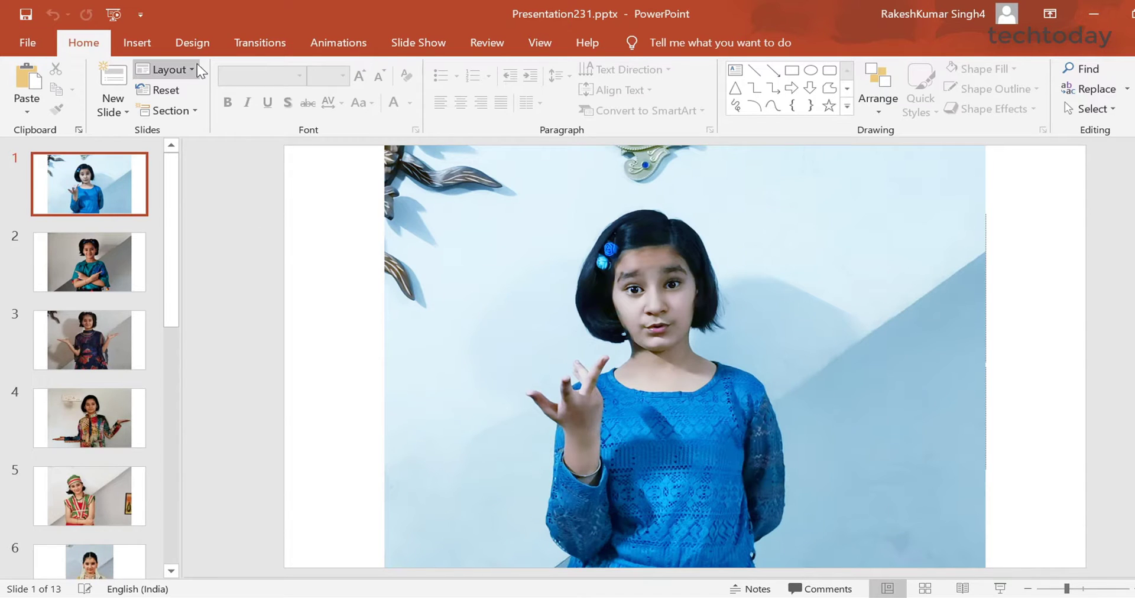
scroll(114, 330, "down", 3)
scroll(119, 328, "down", 5)
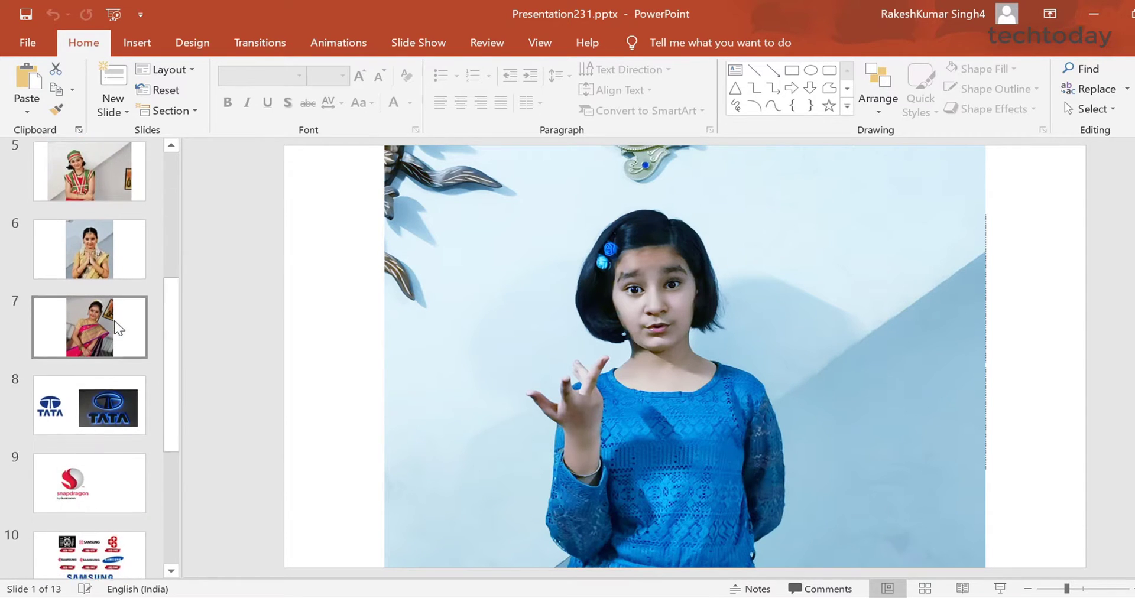
scroll(118, 328, "up", 8)
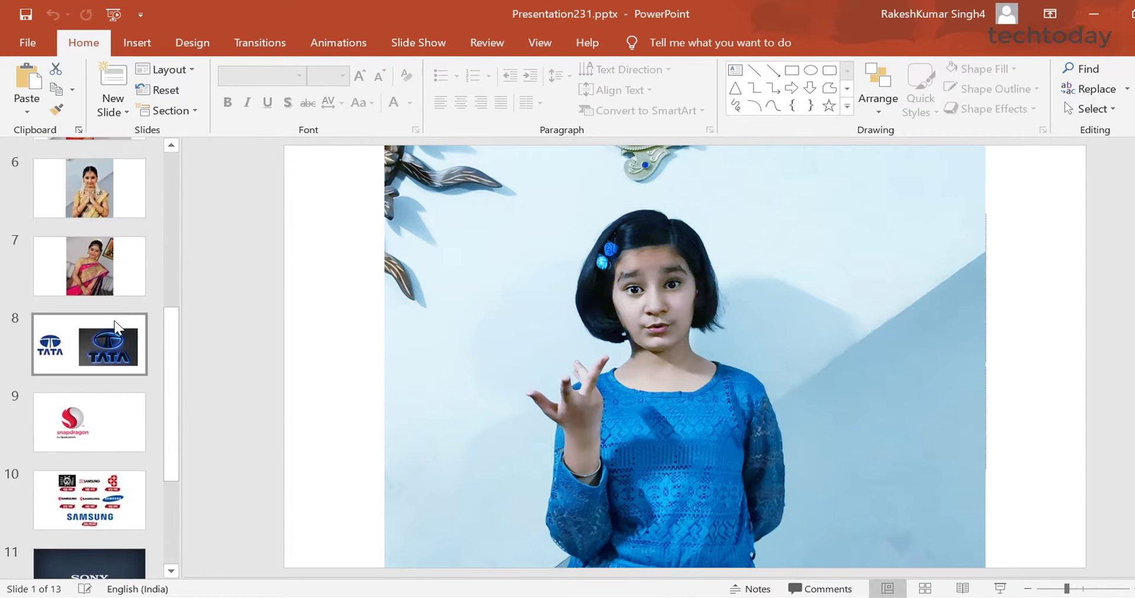
left_click(1081, 288)
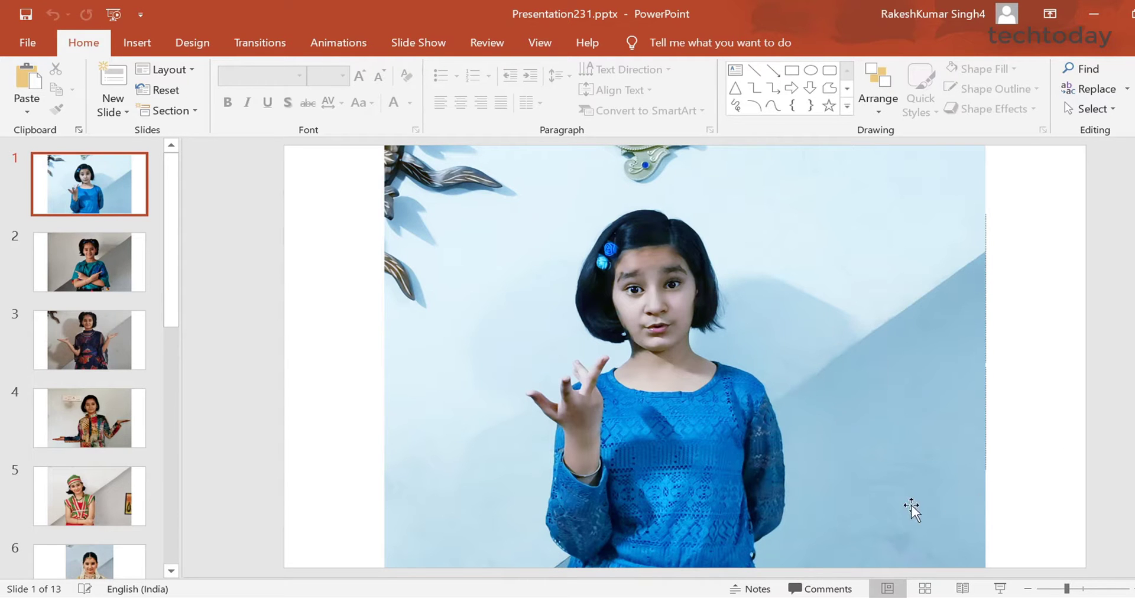
Step: Crop the picture on slide 1 from both sides and above, closely around the girl, to about 16.5 cm high and 11.6 cm wide
left_click(967, 494)
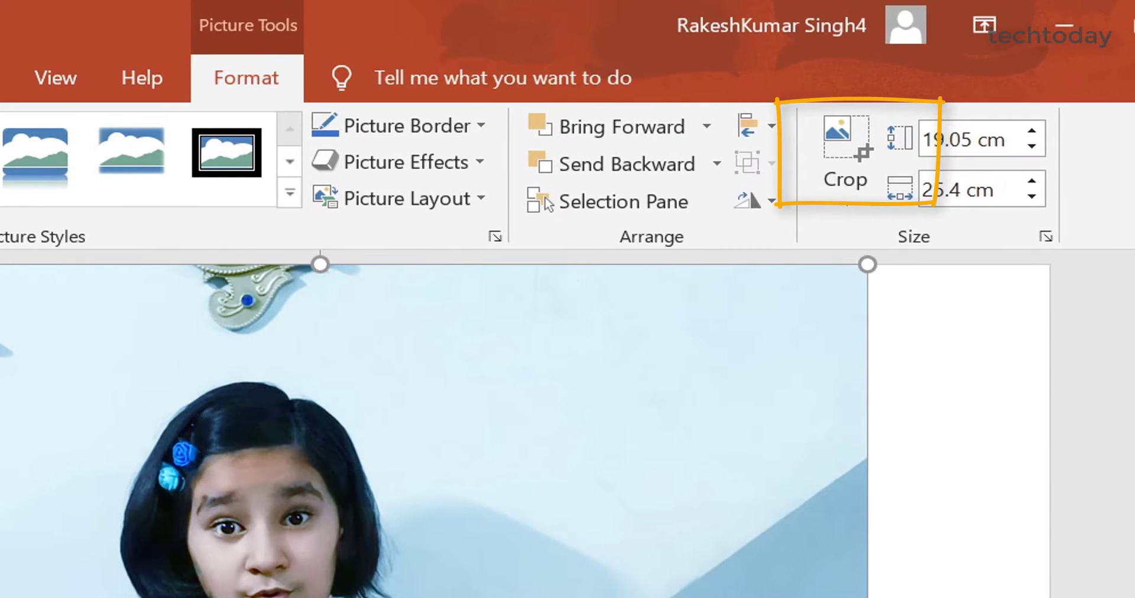
left_click(846, 142)
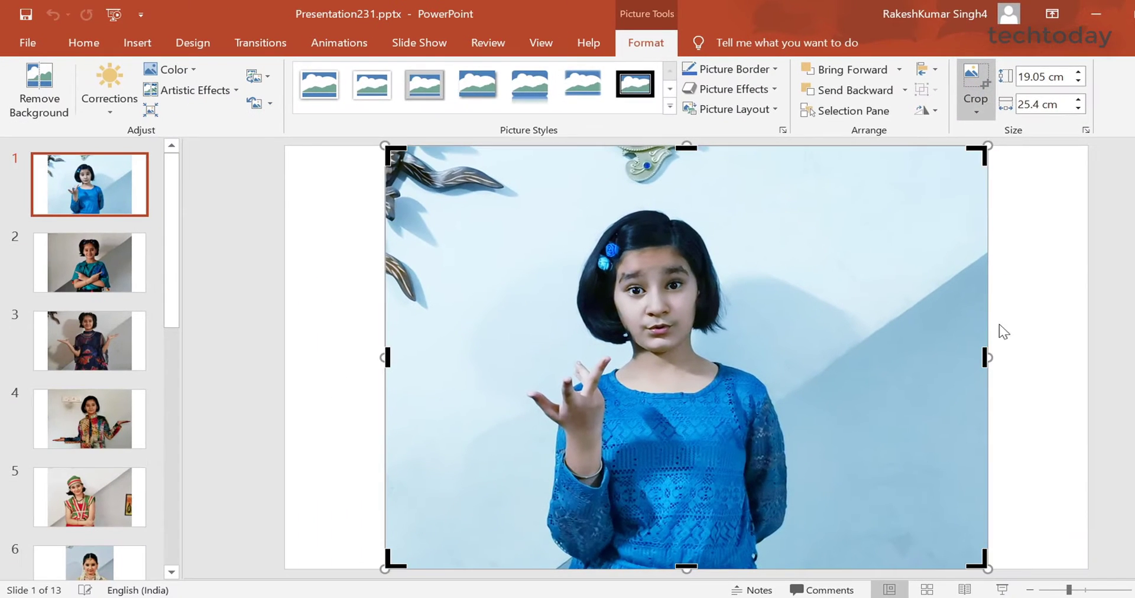
left_click_drag(985, 358, 797, 380)
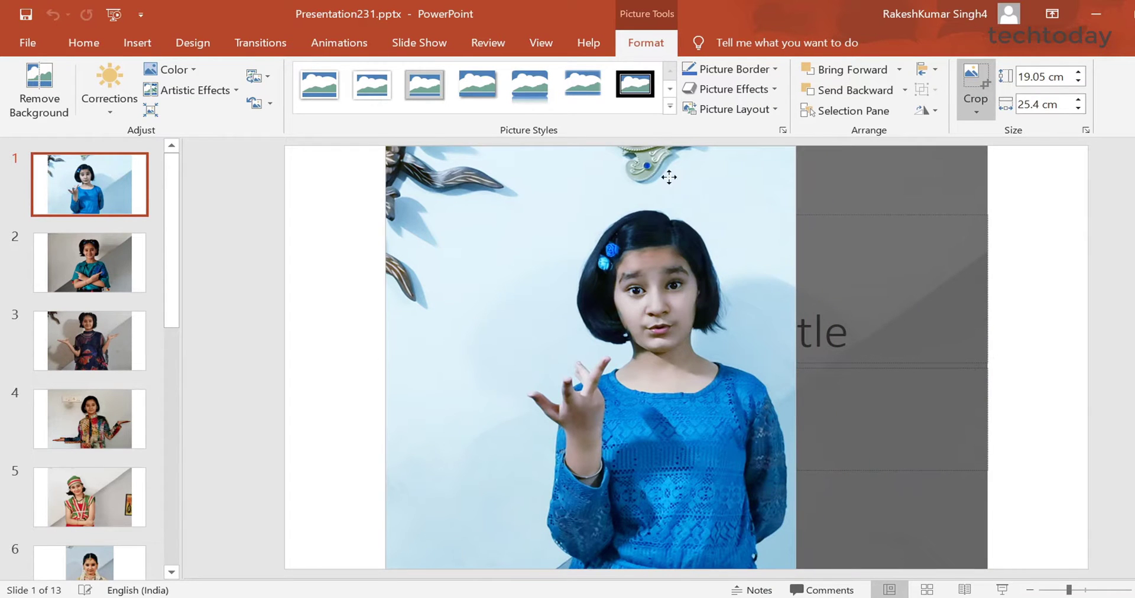
left_click_drag(615, 152, 587, 203)
left_click_drag(388, 390, 522, 411)
left_click(719, 393)
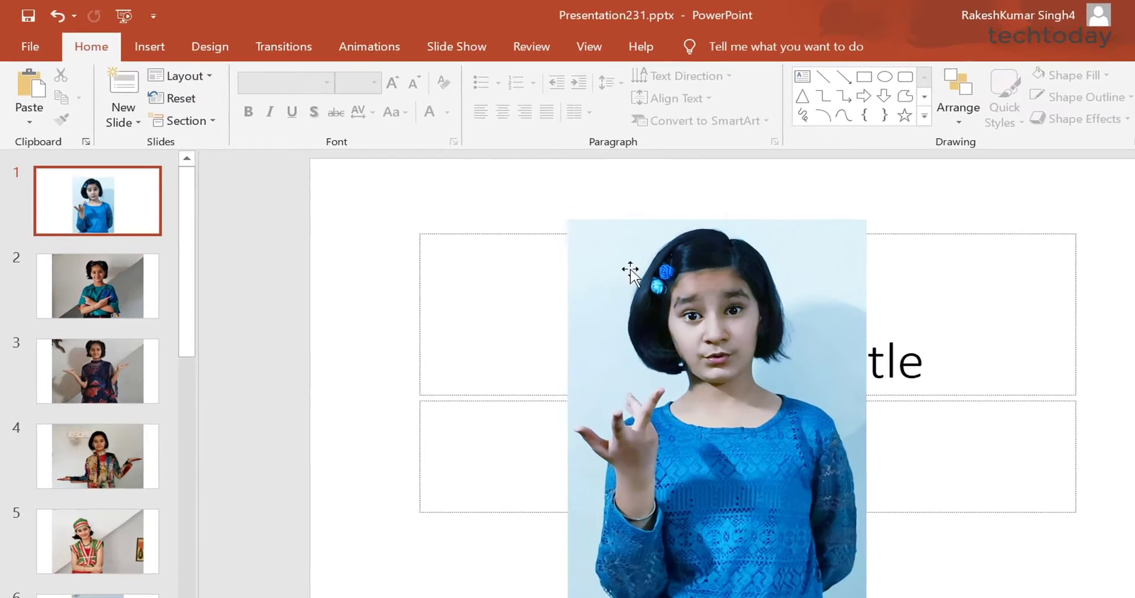
Step: Remove the background of the cropped picture on slide 1, extending the removal frame to cover the girl's whole figure, and keep the changes
left_click(588, 259)
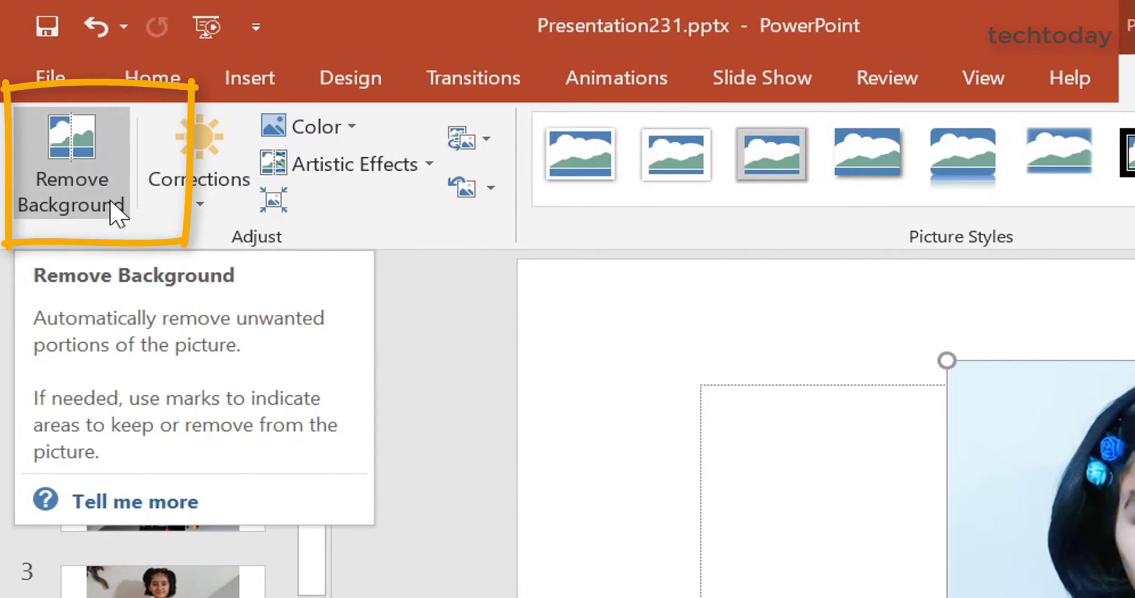
left_click(112, 207)
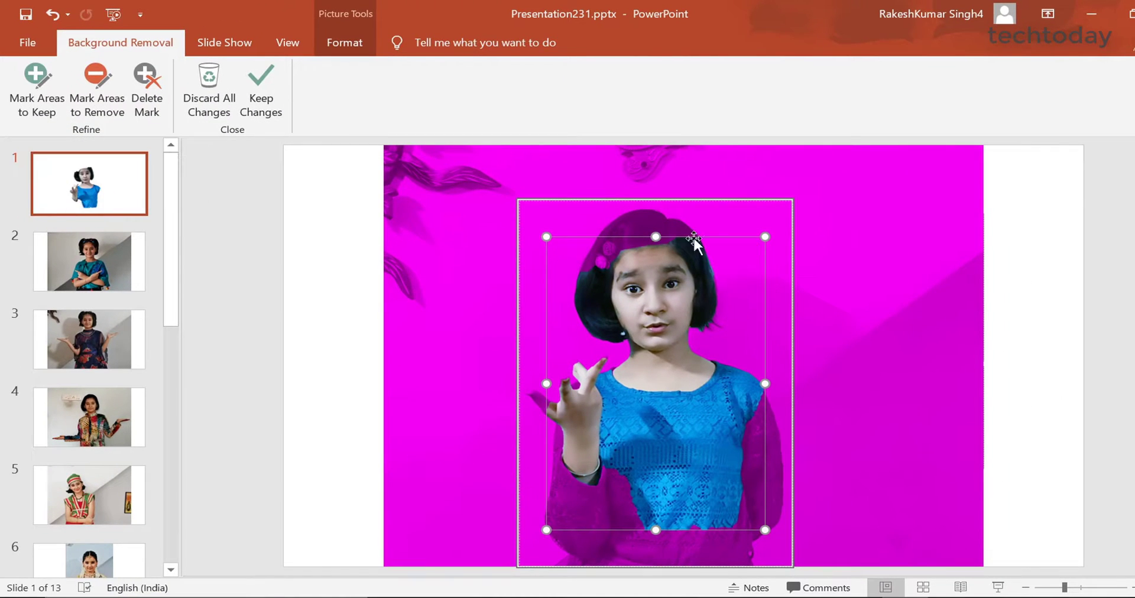
left_click_drag(656, 236, 652, 204)
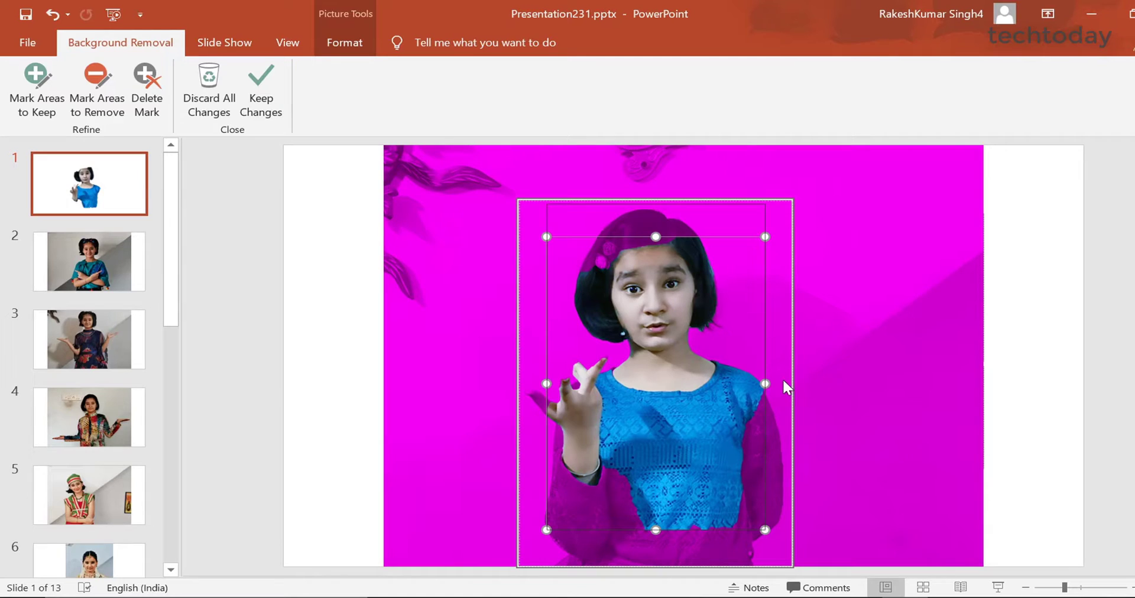
left_click_drag(766, 367, 790, 377)
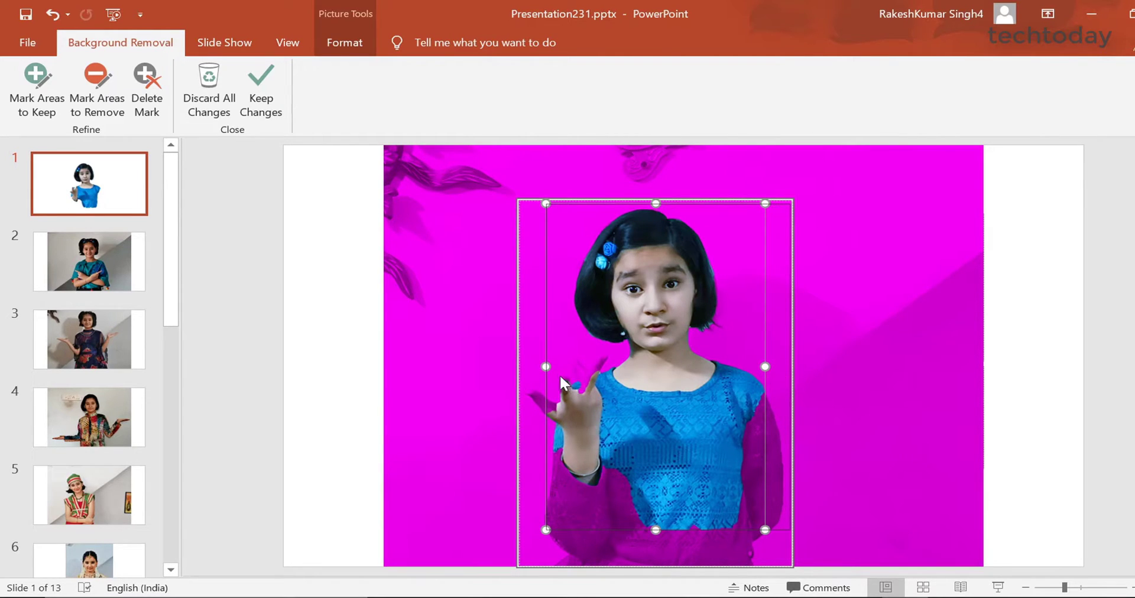
left_click_drag(547, 368, 528, 368)
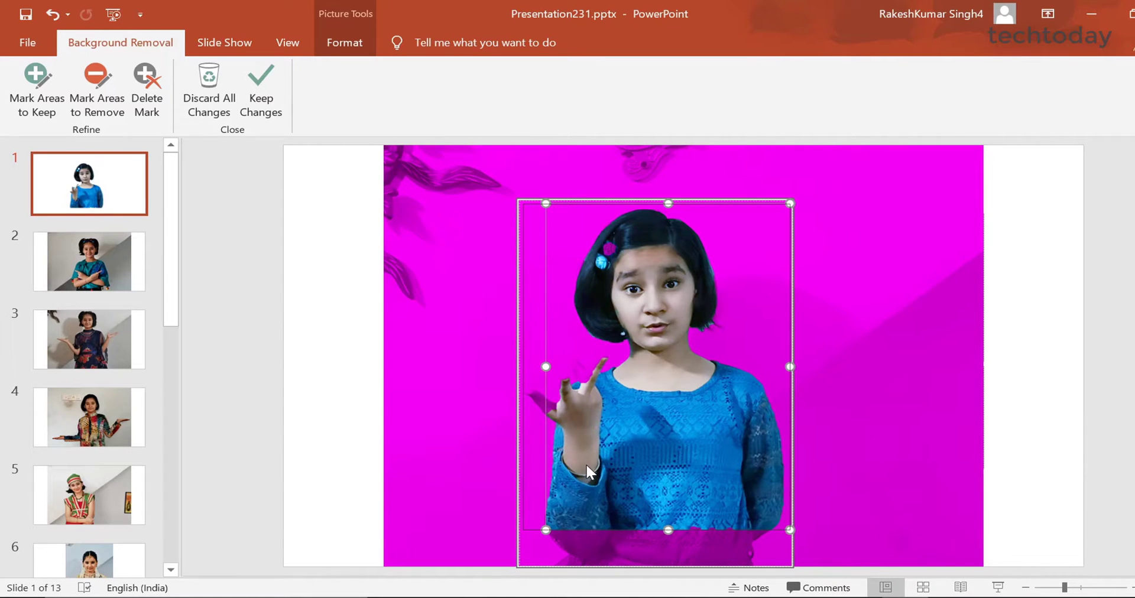
left_click_drag(523, 530, 520, 573)
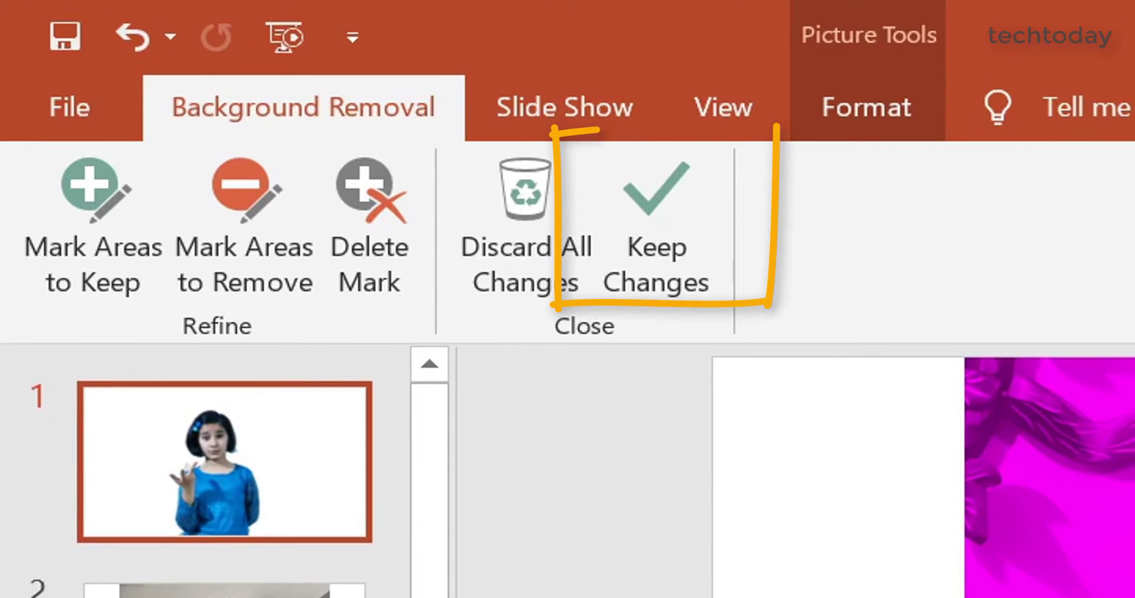
left_click(659, 243)
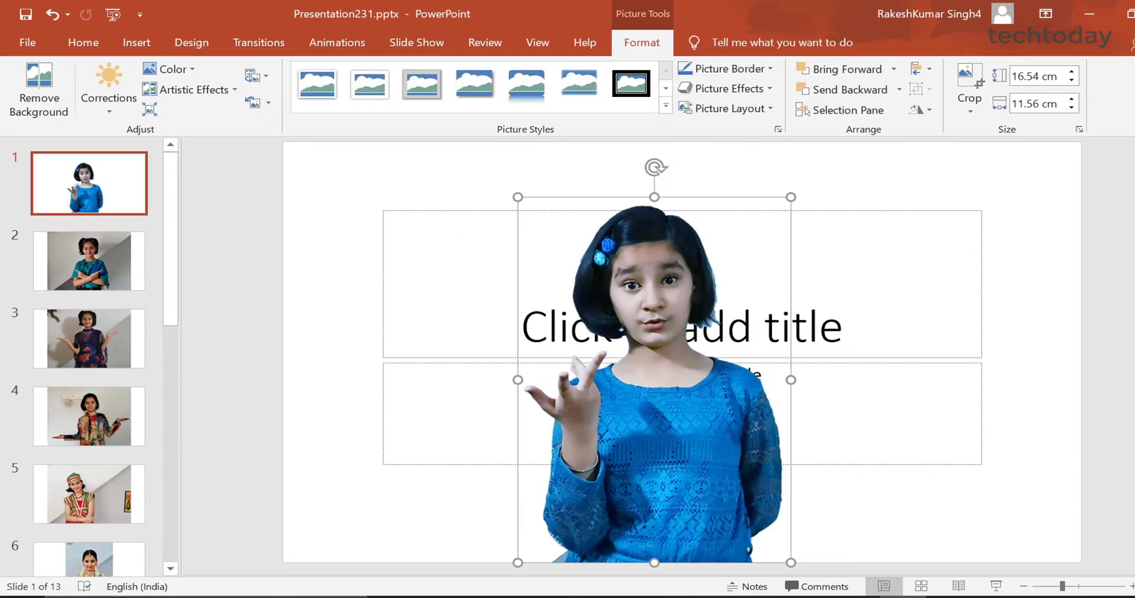
Step: Move the cut-out girl to the right half of slide 1 and delete the empty title and subtitle placeholders
left_click_drag(562, 377, 772, 374)
left_click(489, 365)
key("Delete")
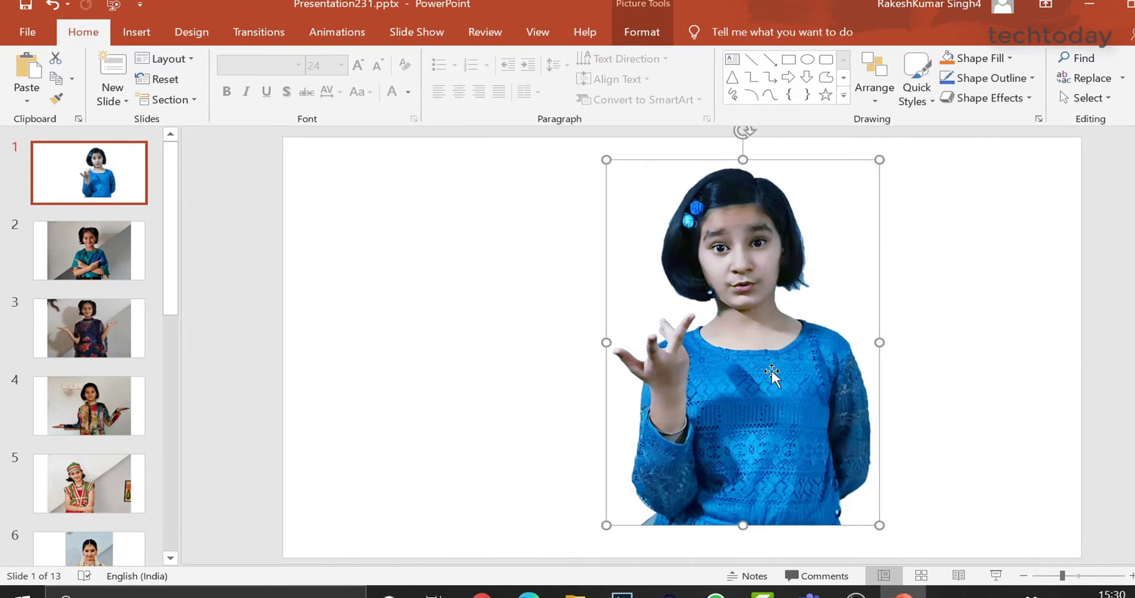
Step: Remove the background of the picture on slide 2, narrowing the removal frame to exclude the grey wall, and keep the changes
left_click(97, 260)
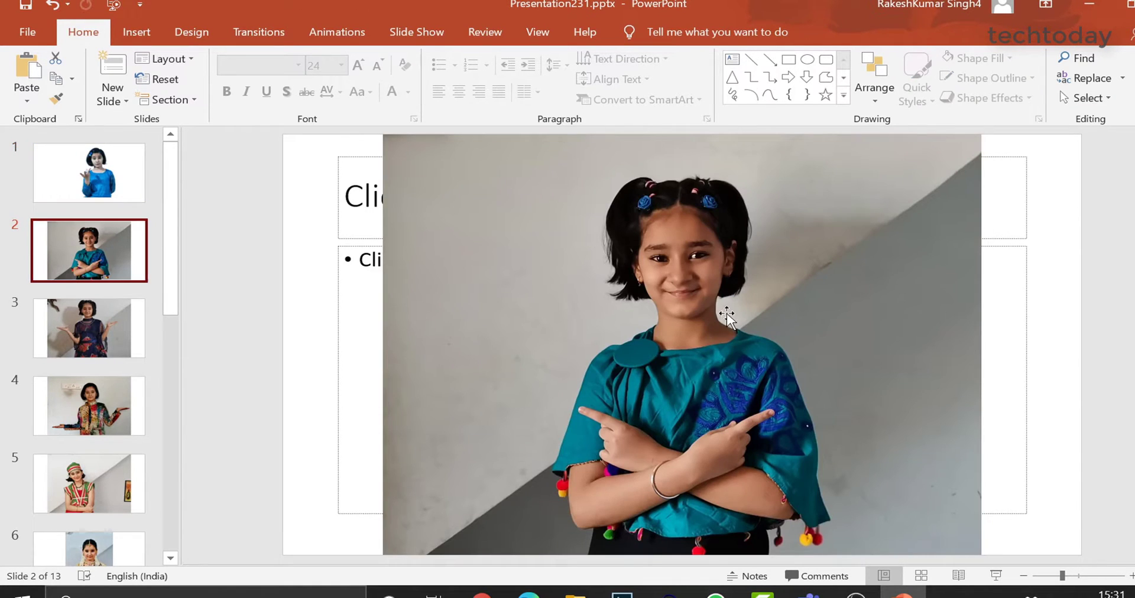
double_click(798, 319)
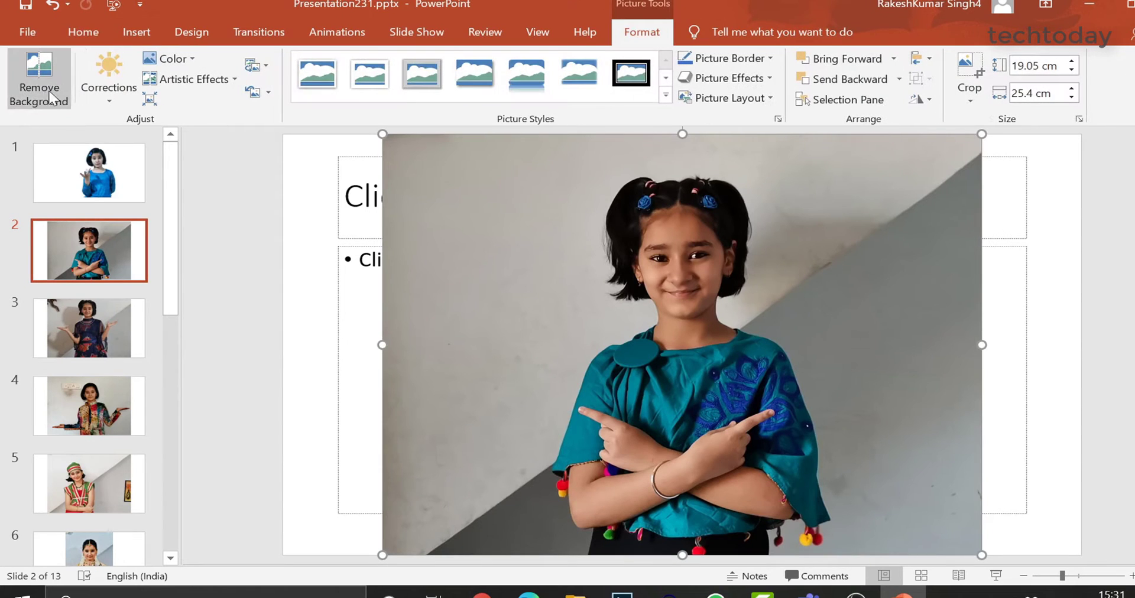
left_click(51, 77)
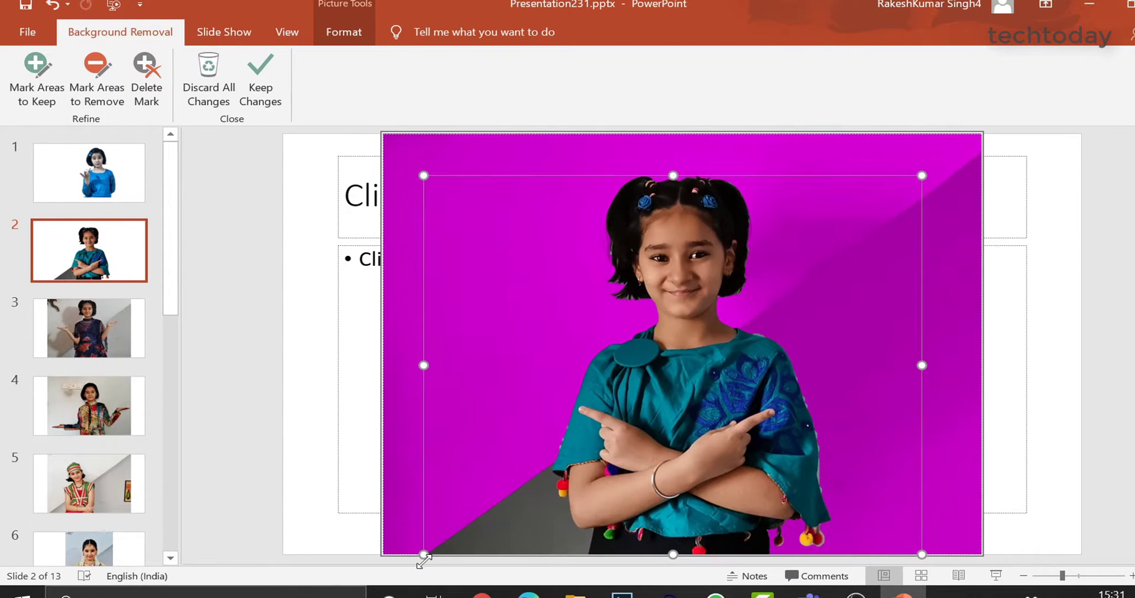
left_click_drag(424, 365, 531, 374)
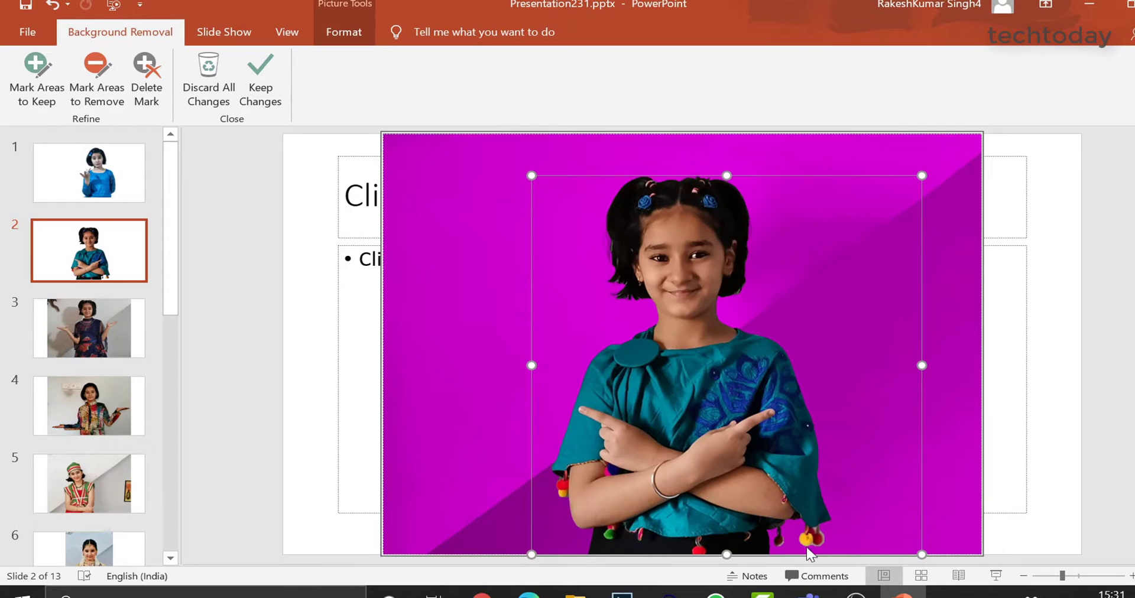
left_click(261, 77)
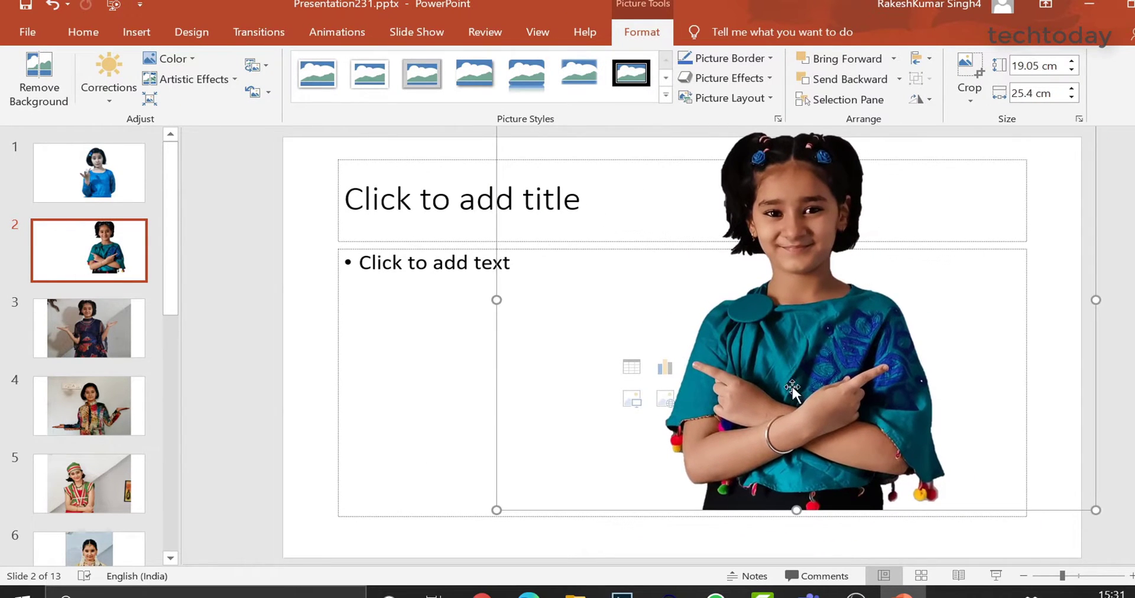
Step: Start background removal on the picture on slide 3 and extend the frame to include the girl's hair and lower dress
left_click(101, 335)
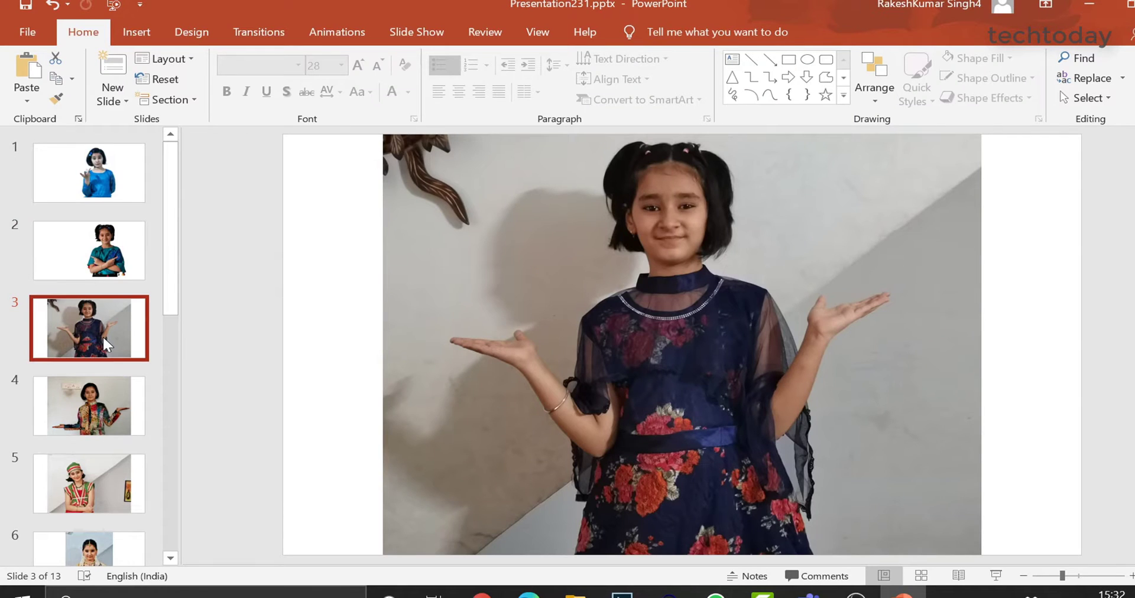
double_click(766, 329)
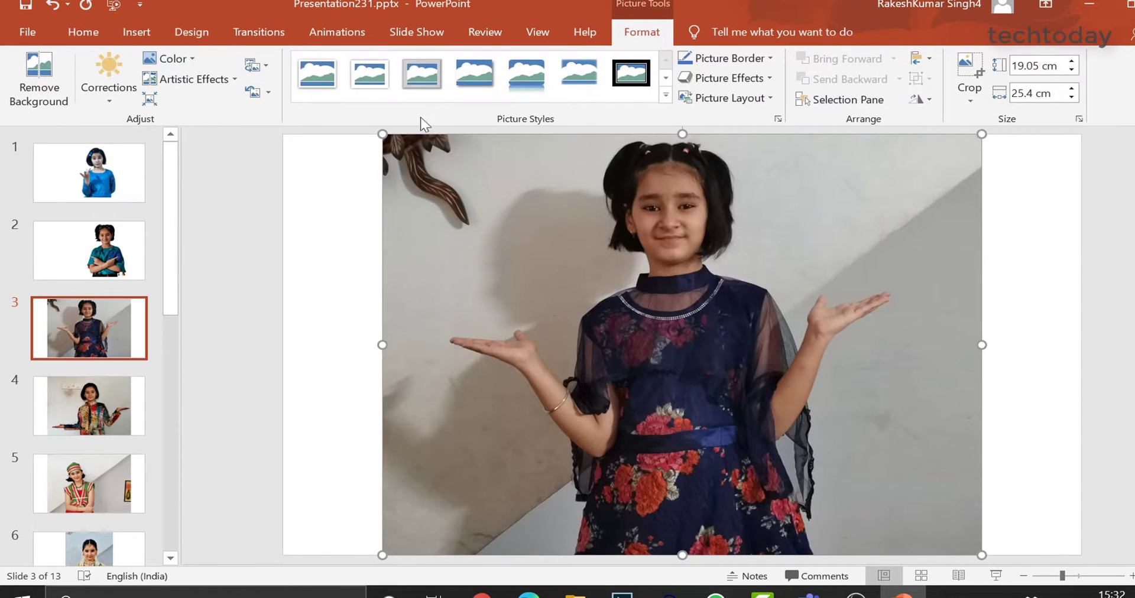
left_click(39, 80)
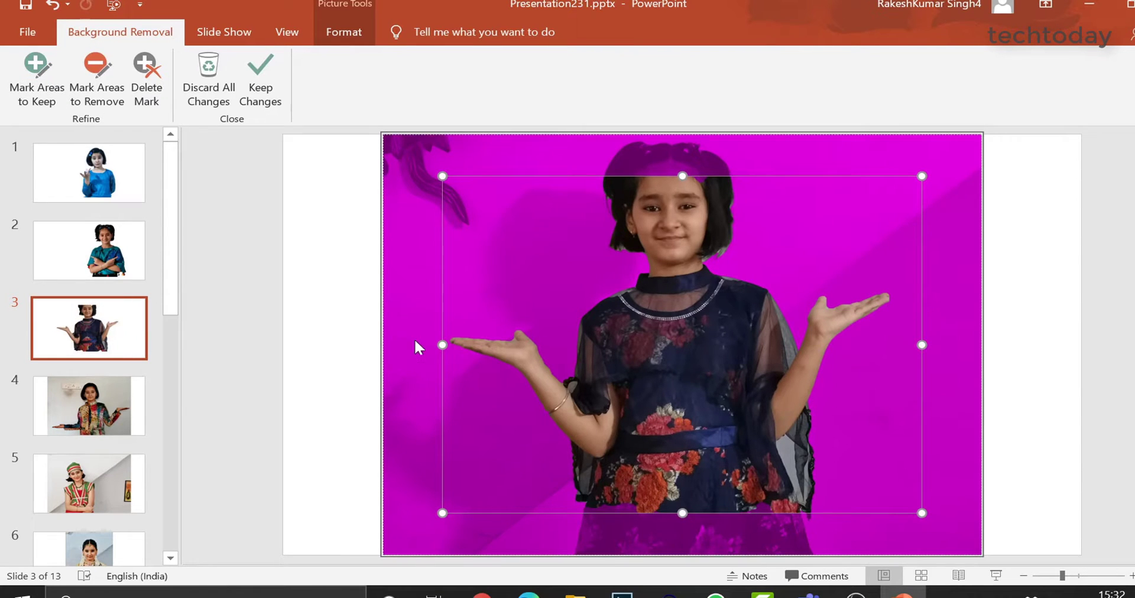
left_click_drag(685, 175, 680, 137)
left_click_drag(435, 515, 441, 563)
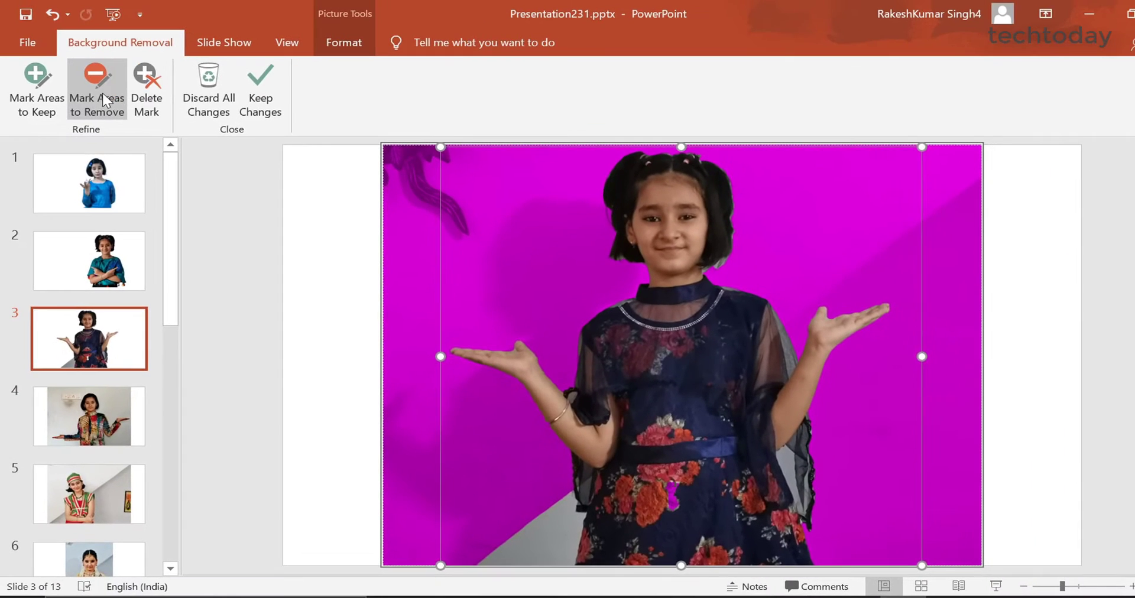
Step: Mark the leftover grey wall beside the dress on slide 3 as an area to remove and keep the changes
left_click(102, 93)
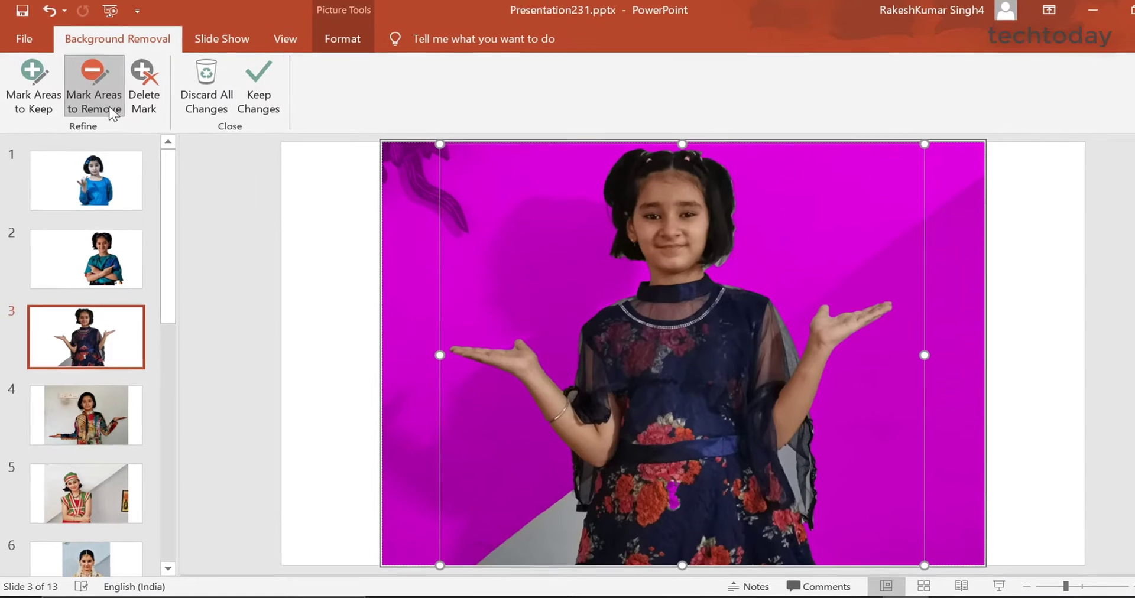
left_click(109, 106)
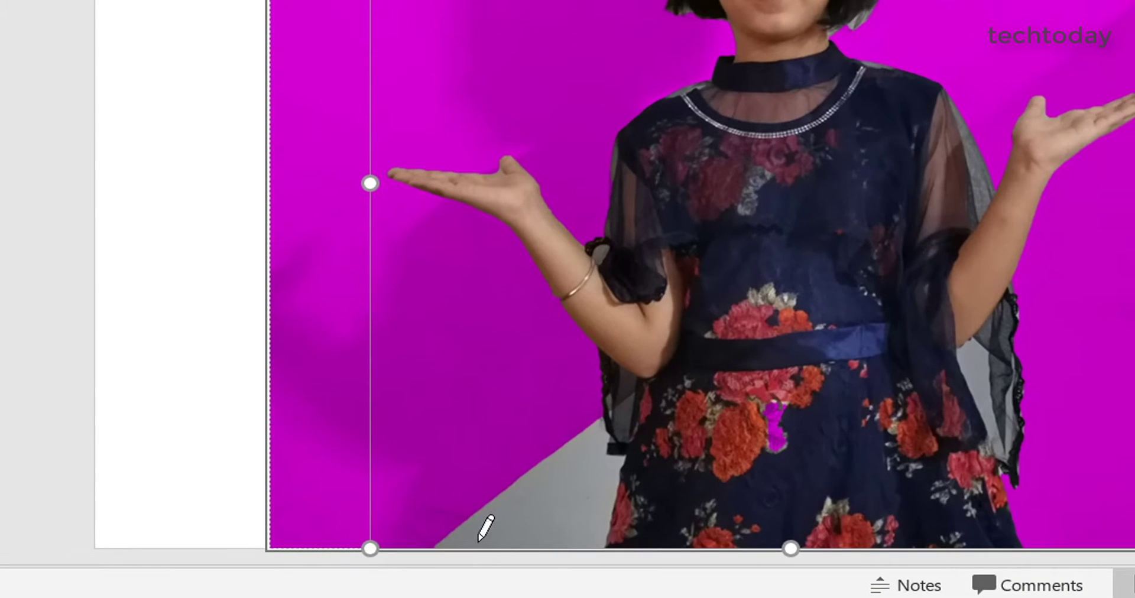
left_click_drag(481, 526, 540, 520)
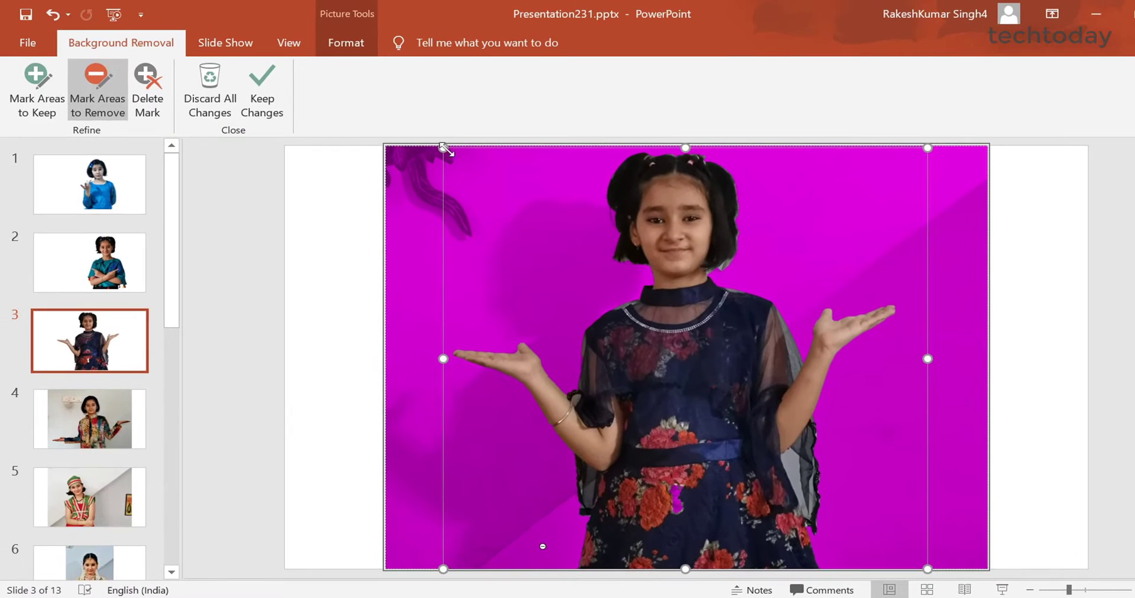
left_click(261, 97)
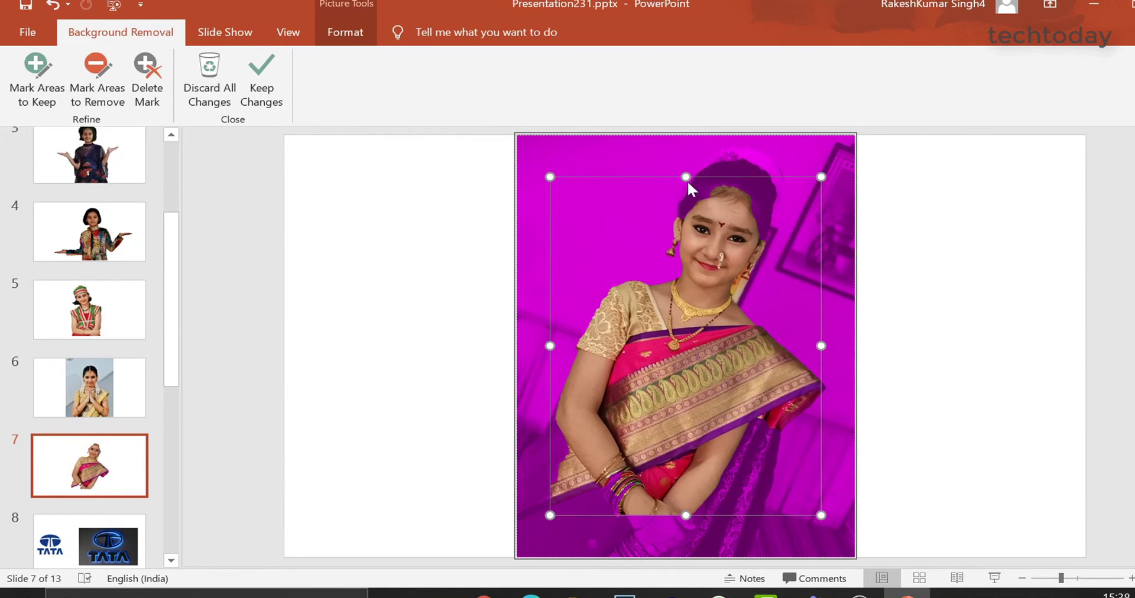
Step: Extend the background removal frame on slide 7 around the girl's hair, both sides of her figure and the lower saree
left_click_drag(686, 177, 686, 138)
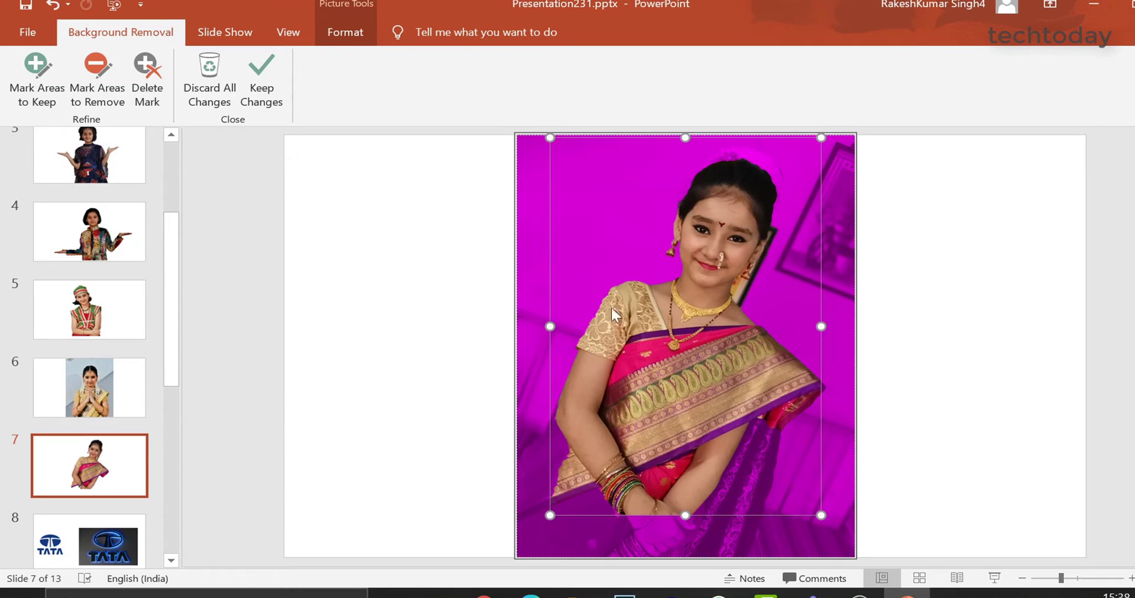
left_click_drag(554, 326, 534, 326)
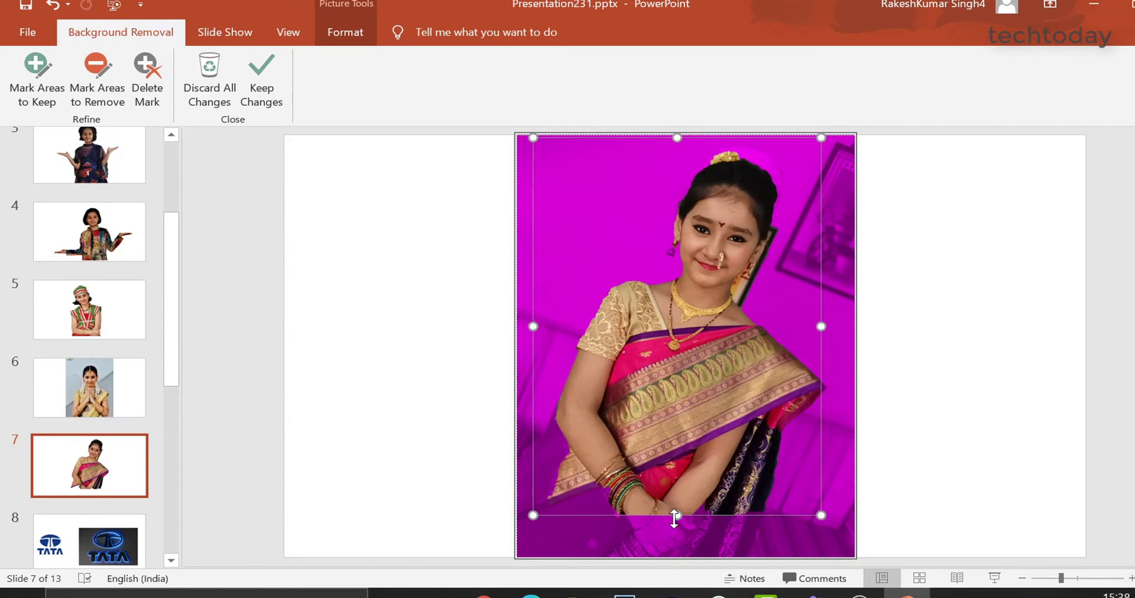
left_click_drag(678, 518, 678, 557)
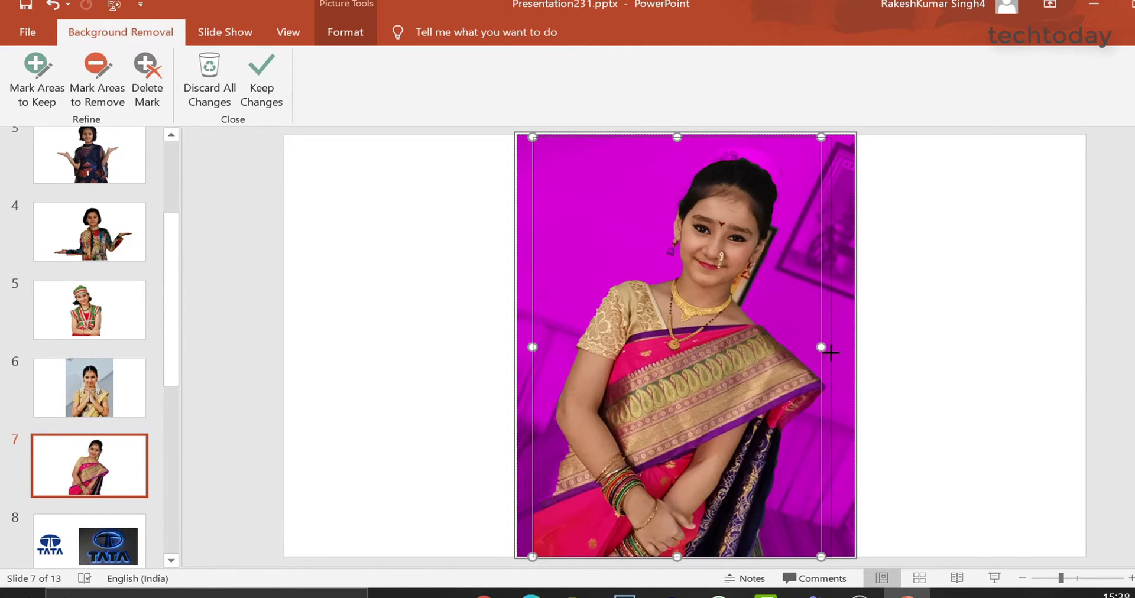
left_click_drag(533, 347, 516, 347)
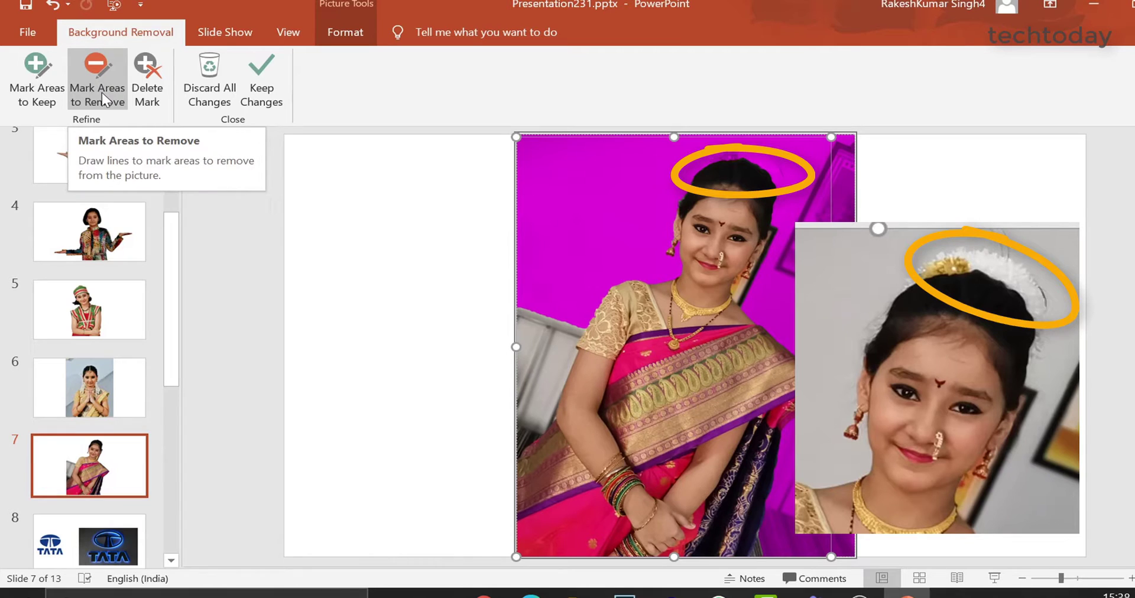
Step: Mark the leftover grey furniture beside the girl's arm on slide 7 as an area to remove
left_click(102, 92)
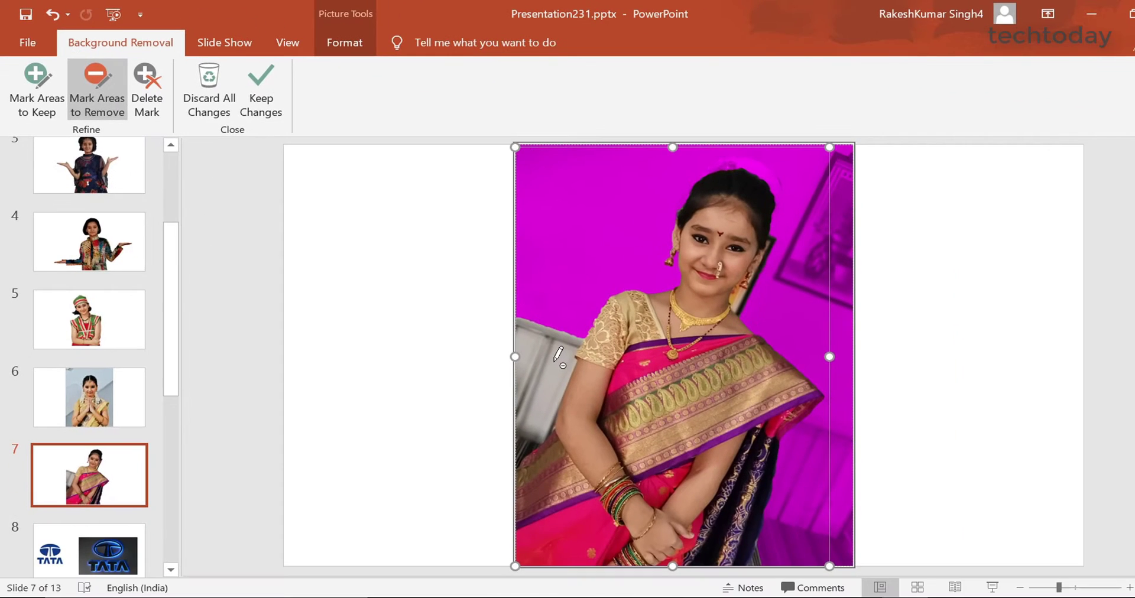
left_click_drag(524, 342, 558, 355)
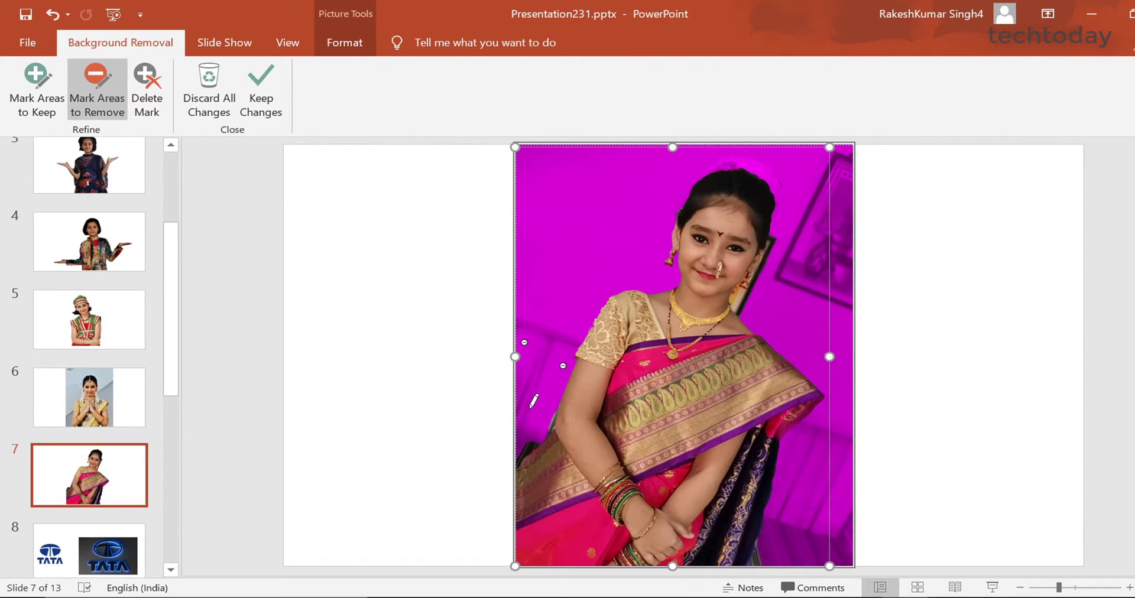
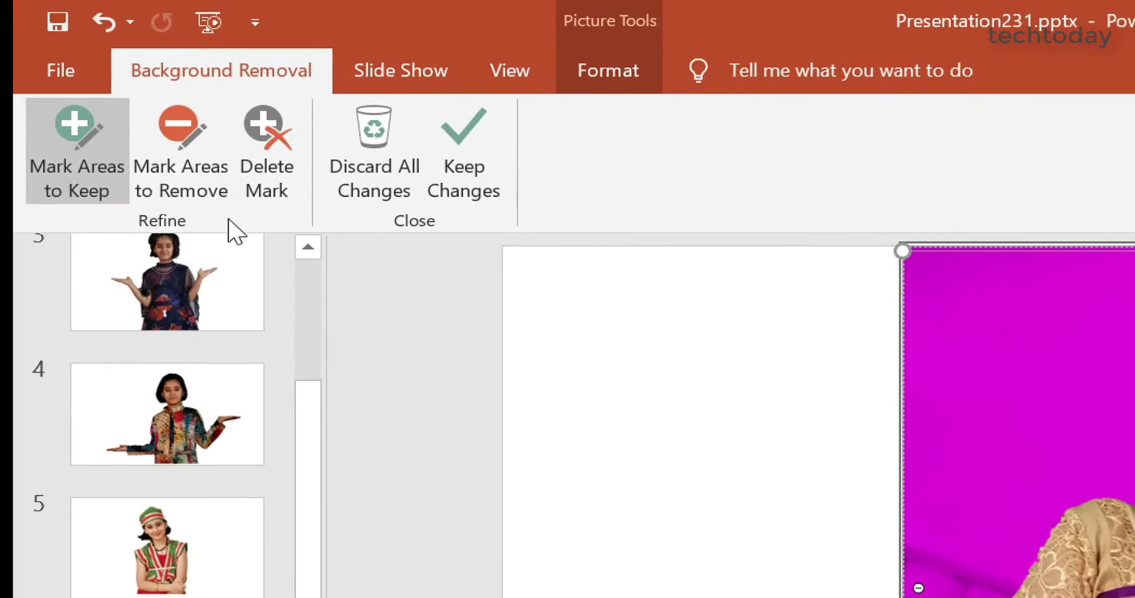
Step: Mark the background beside the girl's neck, ear and hair flowers and the grey furniture on slide 7 for removal, and keep the changes
left_click(171, 173)
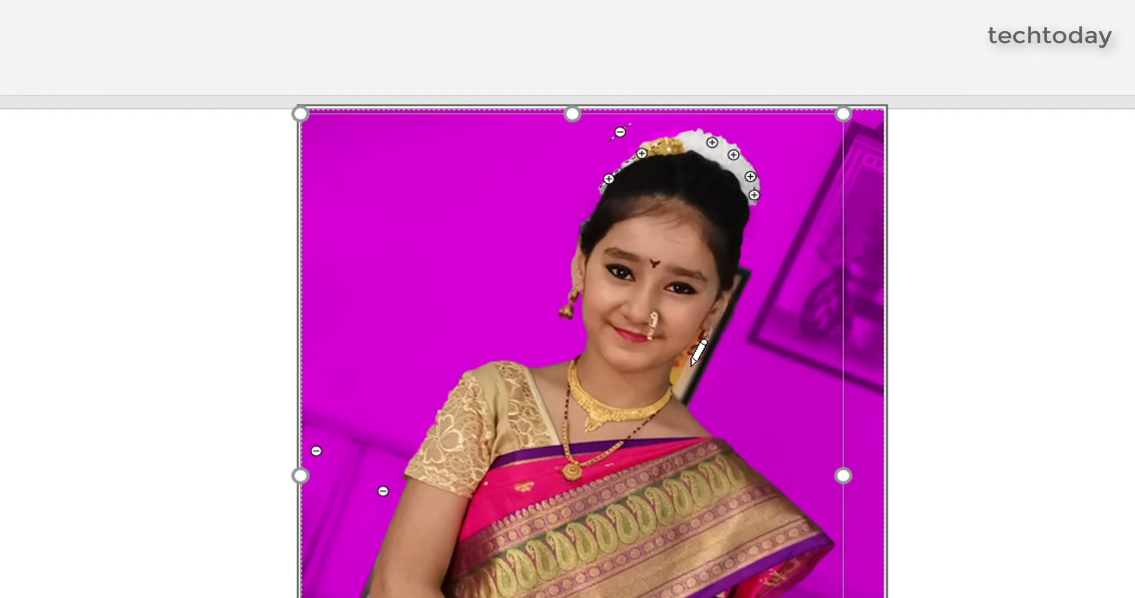
left_click_drag(705, 345, 686, 387)
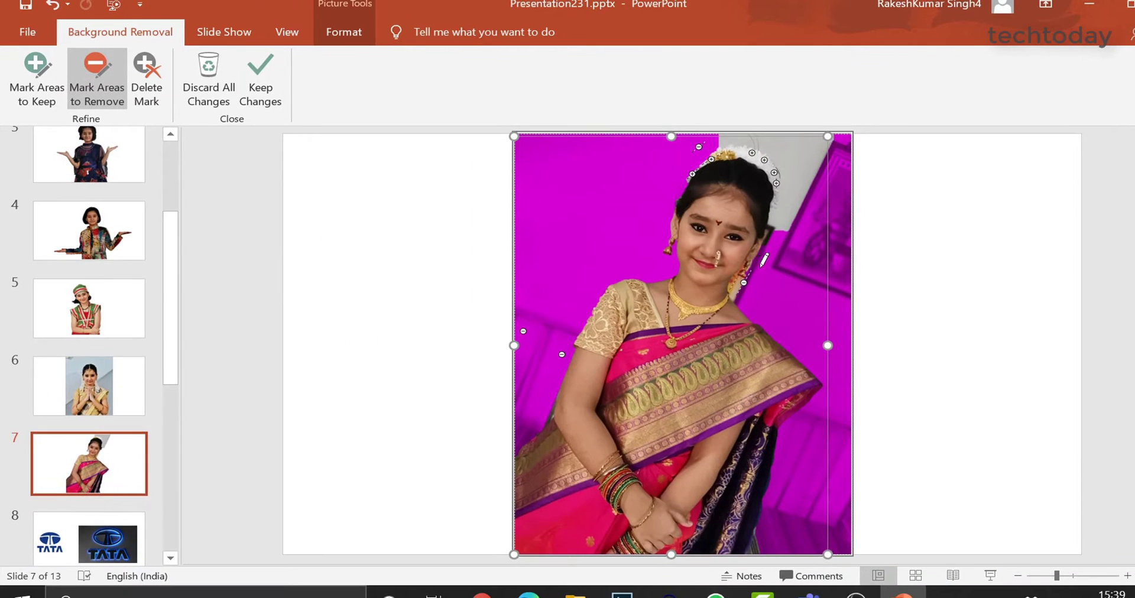
left_click(734, 284)
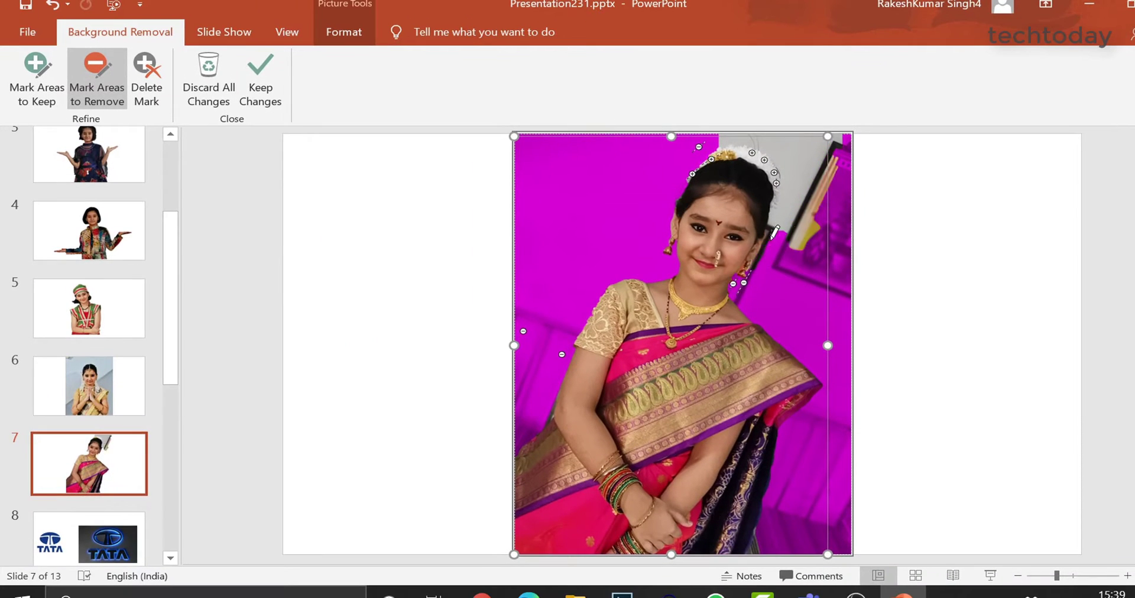
left_click(770, 233)
left_click_drag(787, 178, 784, 220)
left_click_drag(523, 371, 539, 395)
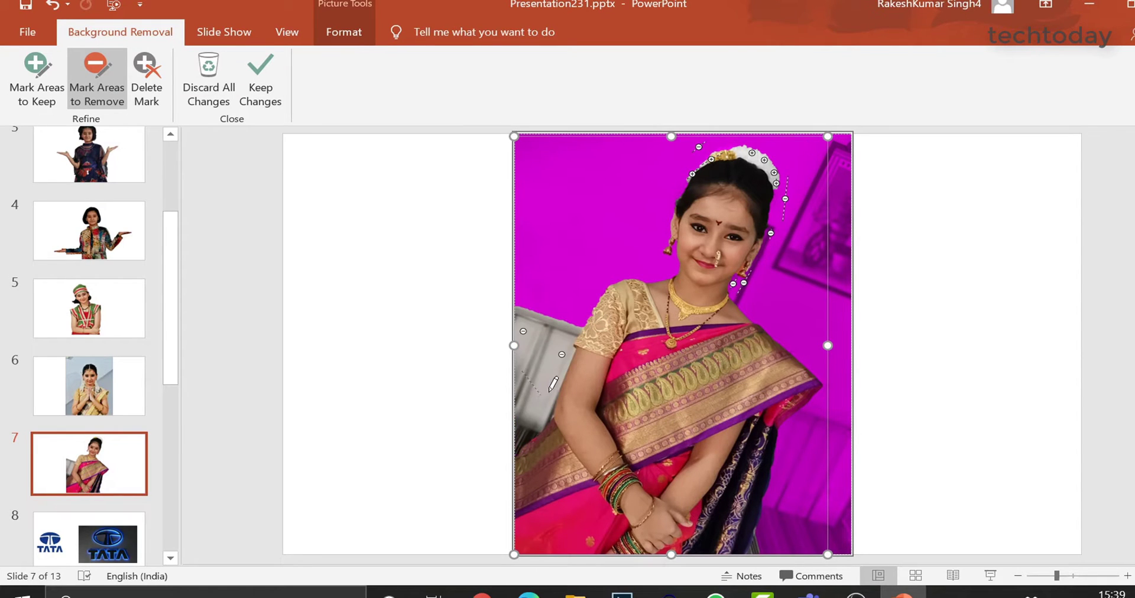
left_click(260, 89)
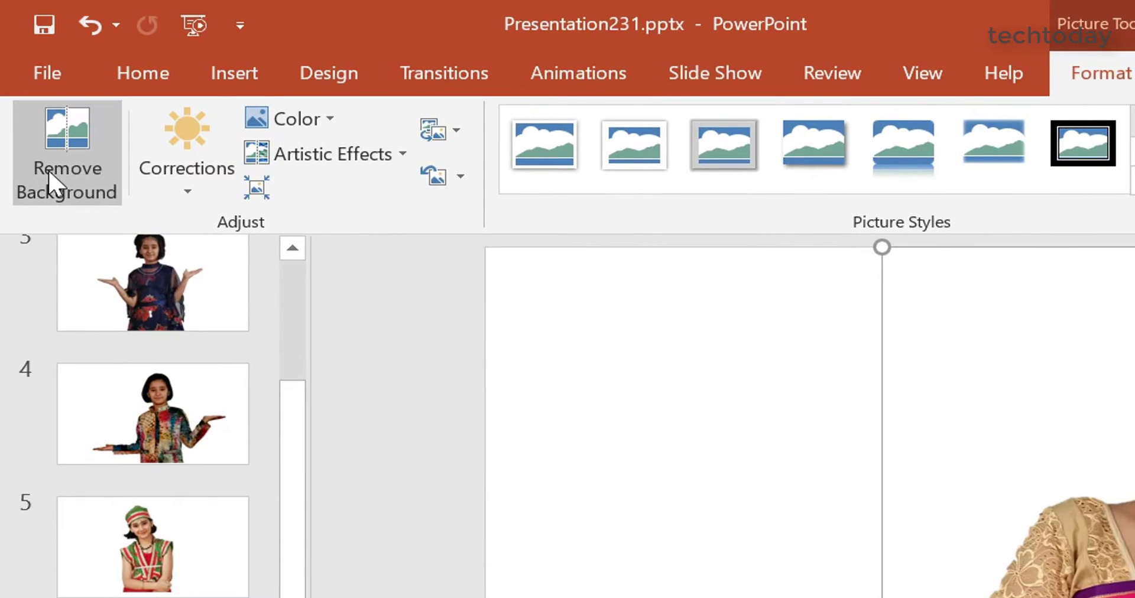
Step: Reopen background removal on the slide 7 picture, mark the edge of the girl's hair as an area to keep, and keep the changes
left_click(50, 170)
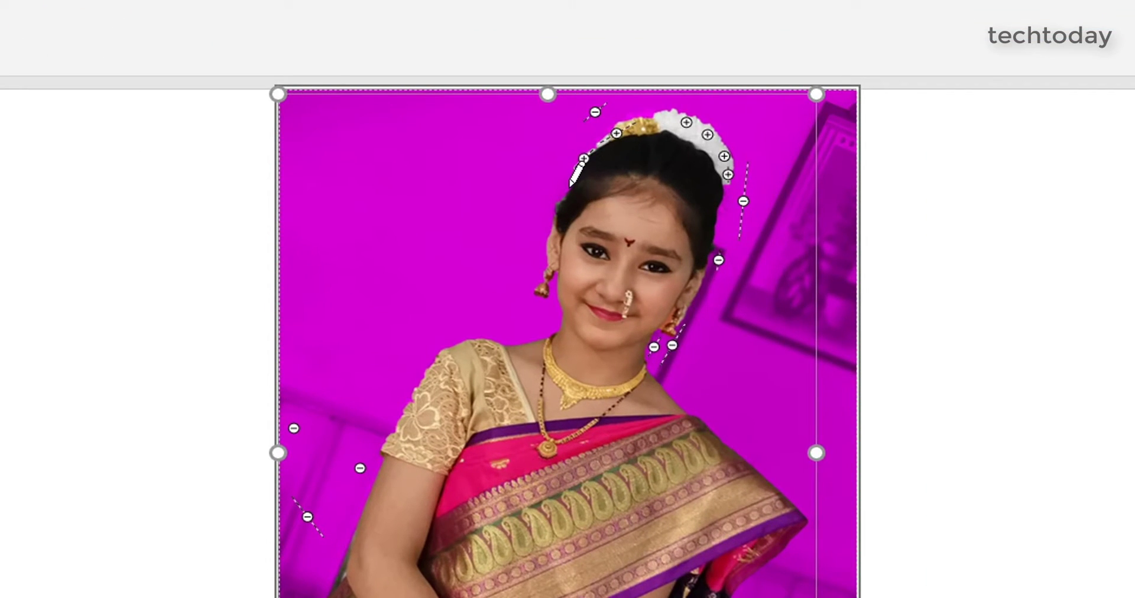
left_click_drag(591, 188, 569, 187)
left_click_drag(591, 149, 559, 196)
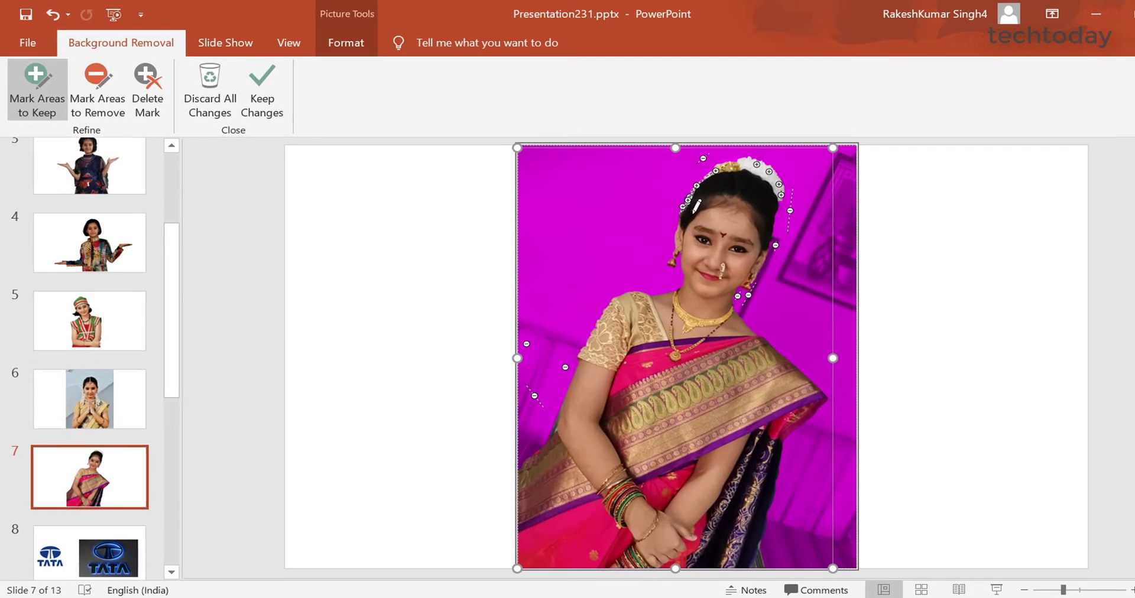
left_click(279, 108)
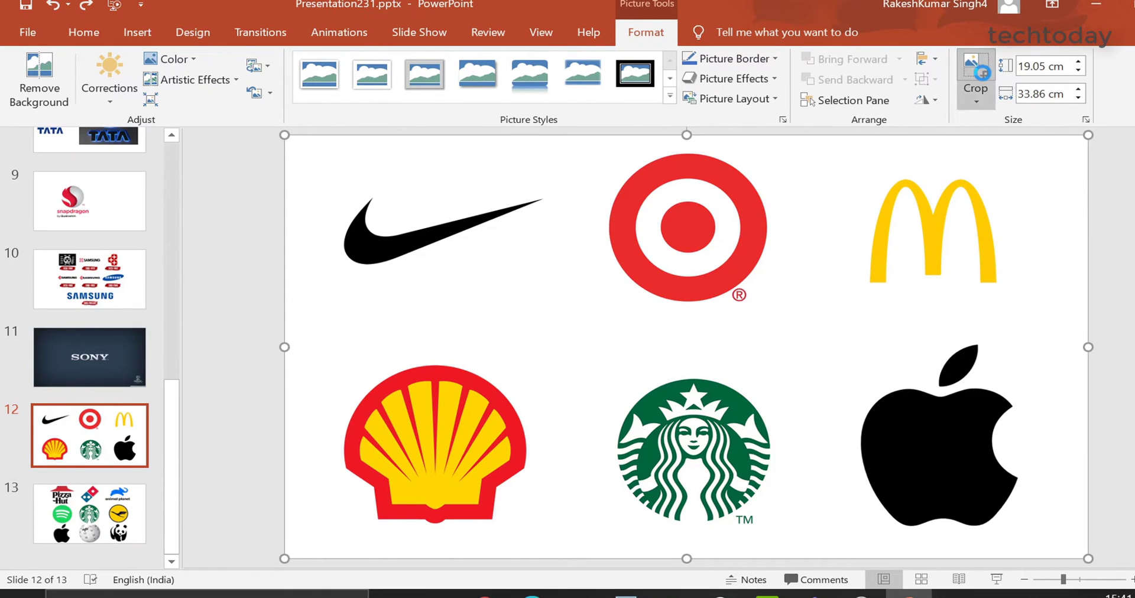
Step: Start cropping the picture of six brand logos on slide 12
left_click(976, 79)
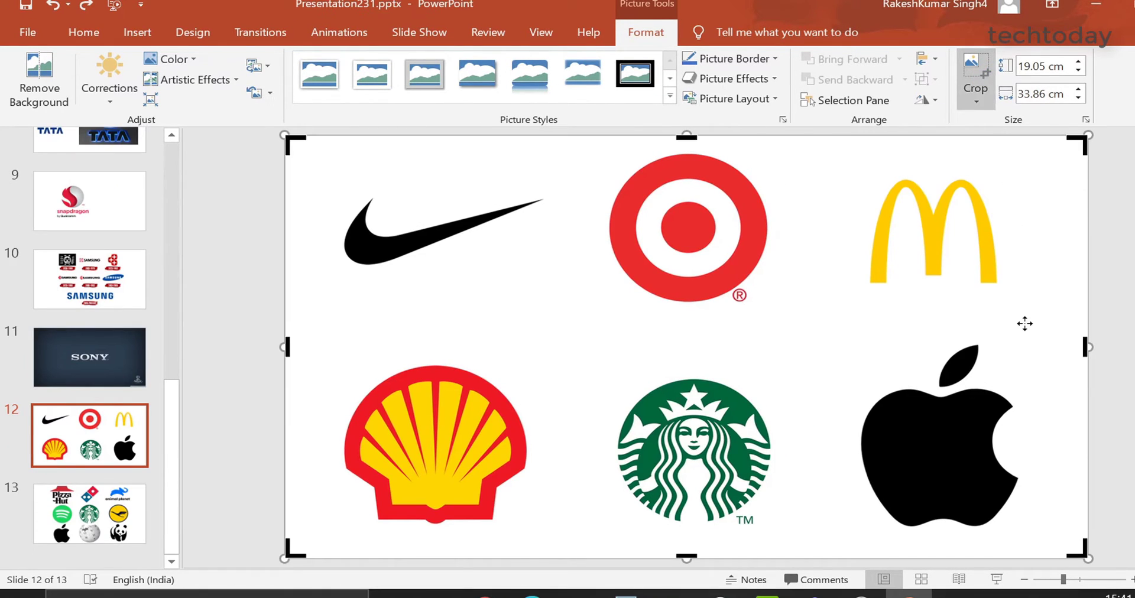